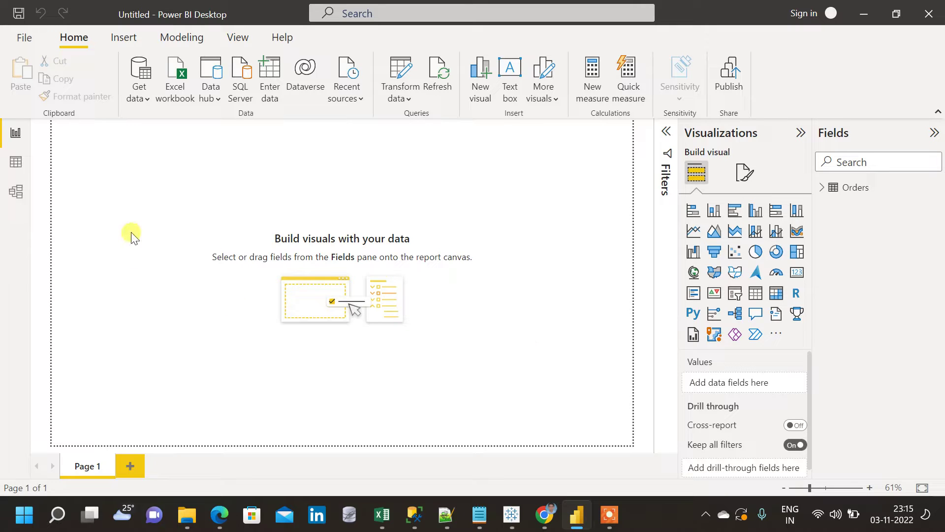
Step: View the Orders table's 9,994 rows and scroll across to the Sales and Profit columns
{"action": "left_click", "coordinate": [12, 167]}
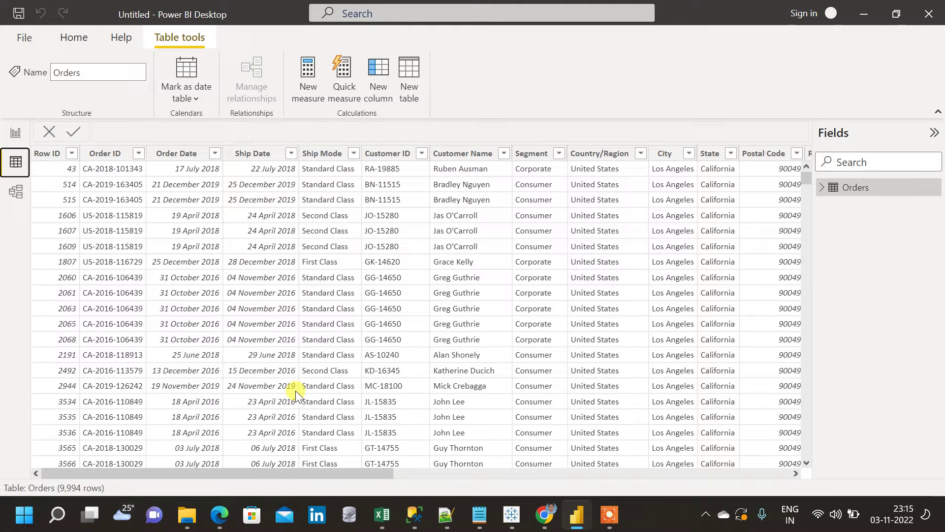
{"action": "left_click_drag", "start_coordinate": [314, 474], "coordinate": [813, 485]}
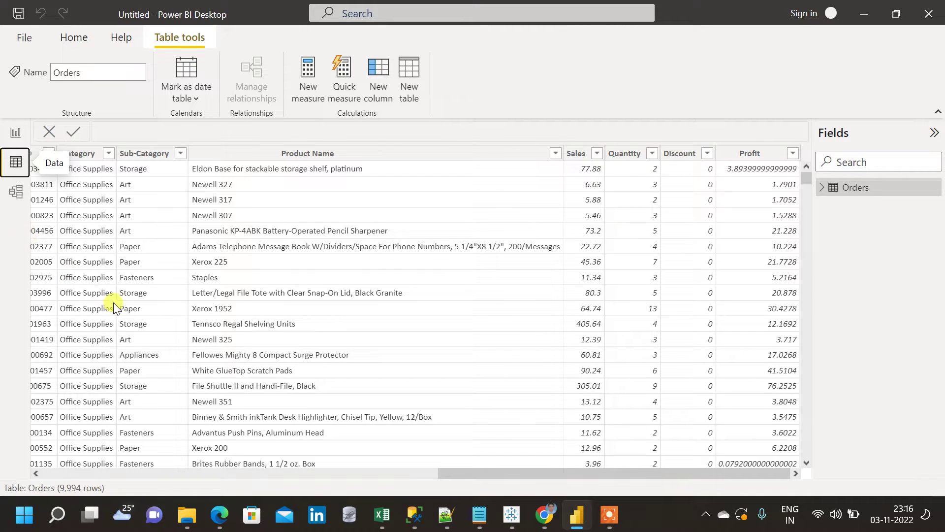
Step: Place a blank line chart on Page 1, enlarged and moved toward the canvas's left area
{"action": "left_click", "coordinate": [14, 137]}
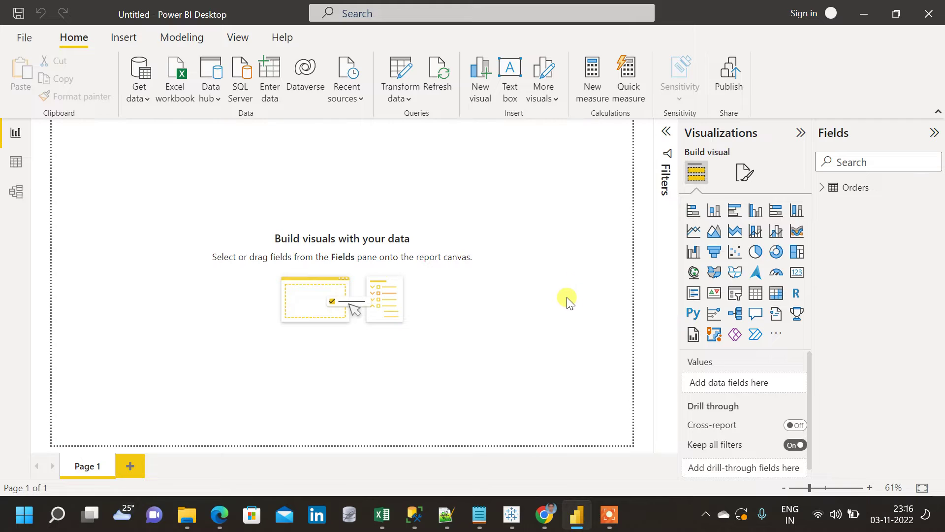
{"action": "left_click", "coordinate": [692, 231]}
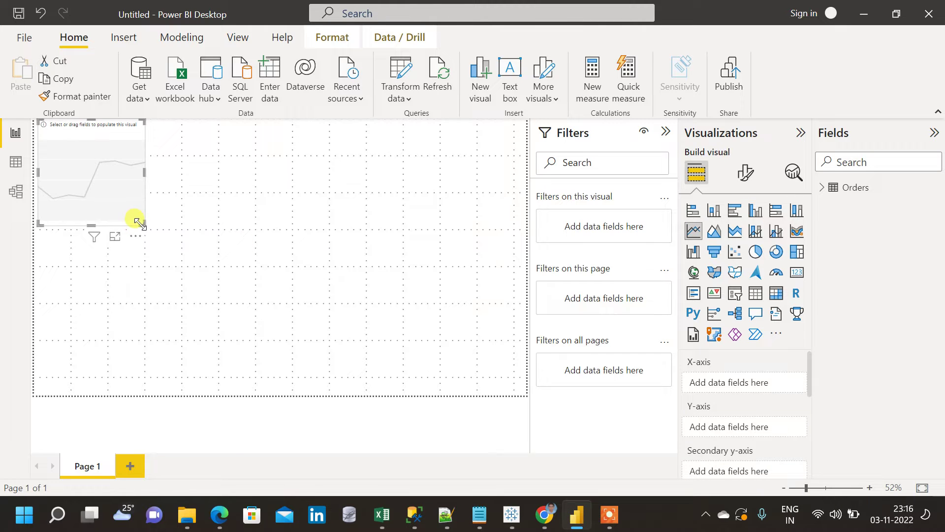
{"action": "left_click_drag", "start_coordinate": [138, 221], "coordinate": [364, 321]}
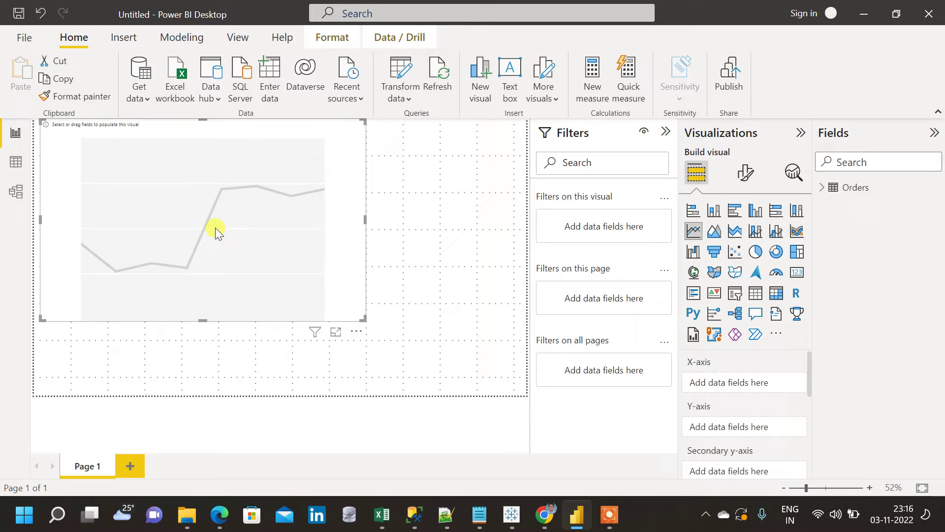
{"action": "left_click_drag", "start_coordinate": [215, 228], "coordinate": [259, 252]}
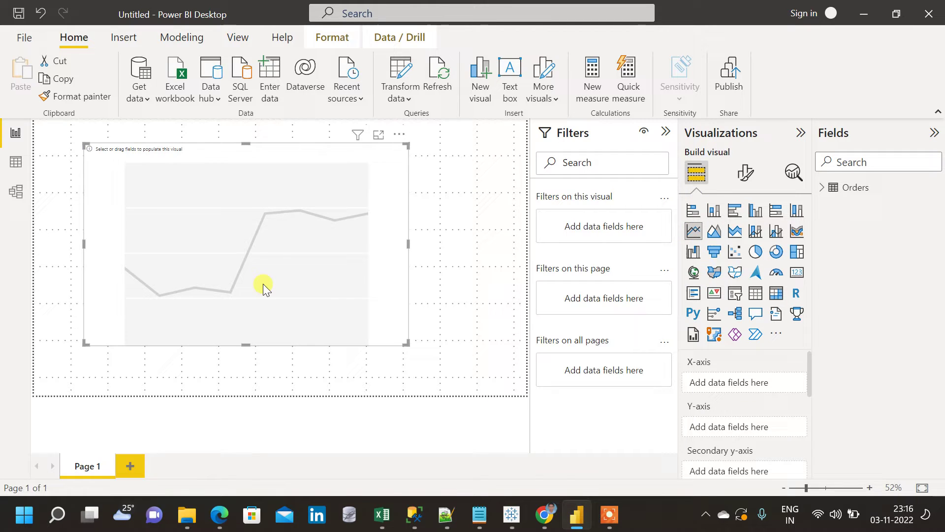
{"action": "left_click_drag", "start_coordinate": [399, 337], "coordinate": [428, 344]}
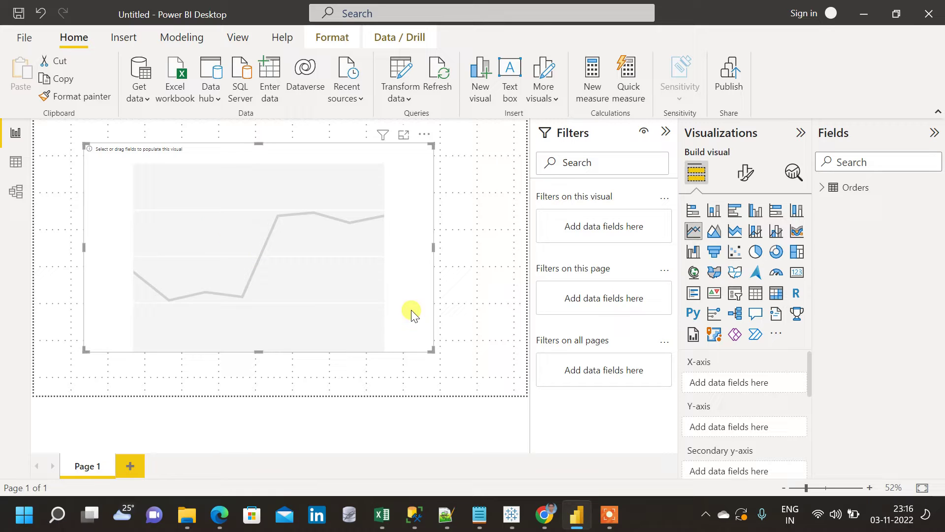
Step: Expand Orders and Order Date in the Fields pane to show its Year, Quarter, Month, Day hierarchy
{"action": "left_click", "coordinate": [820, 190]}
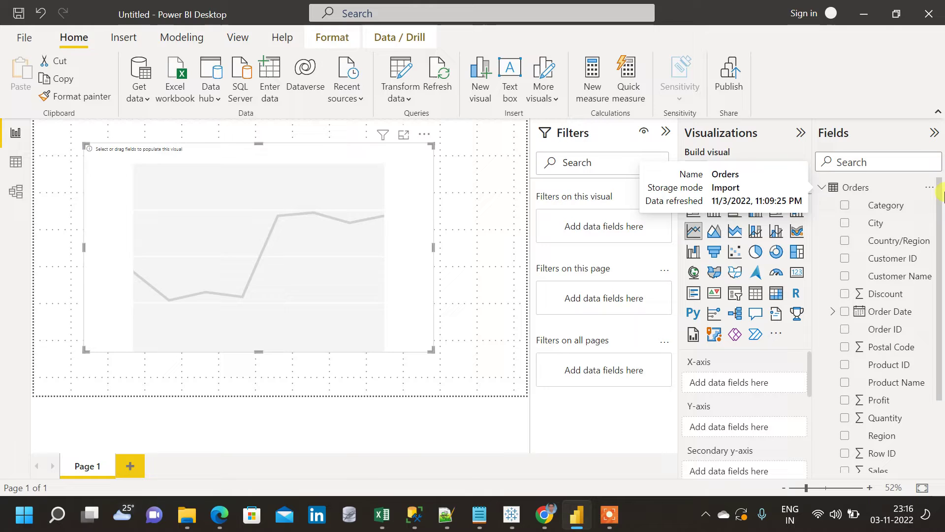
{"action": "left_click_drag", "start_coordinate": [940, 196], "coordinate": [940, 263]}
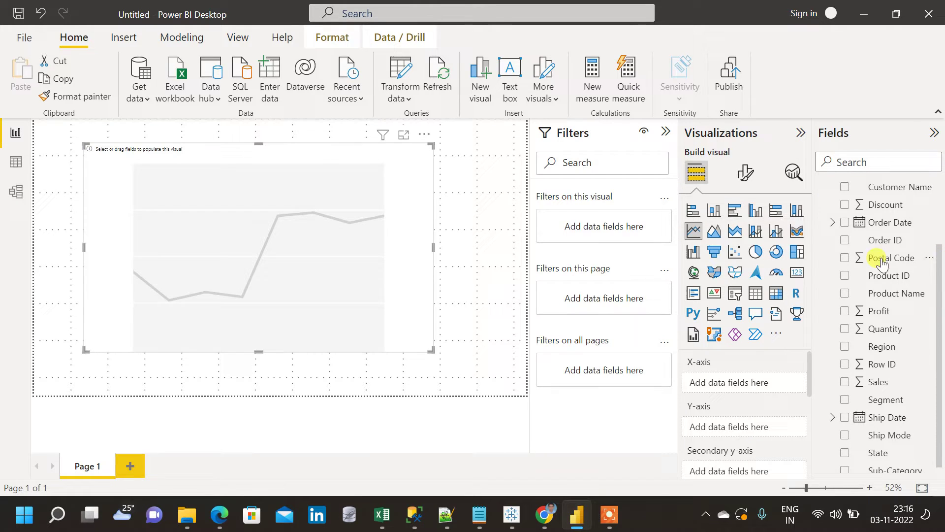
{"action": "left_click", "coordinate": [833, 223]}
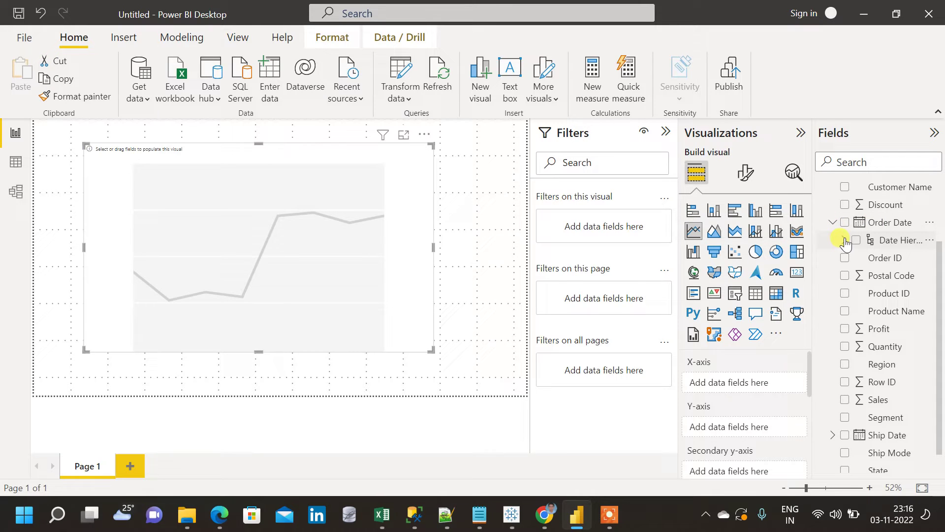
{"action": "left_click", "coordinate": [844, 240]}
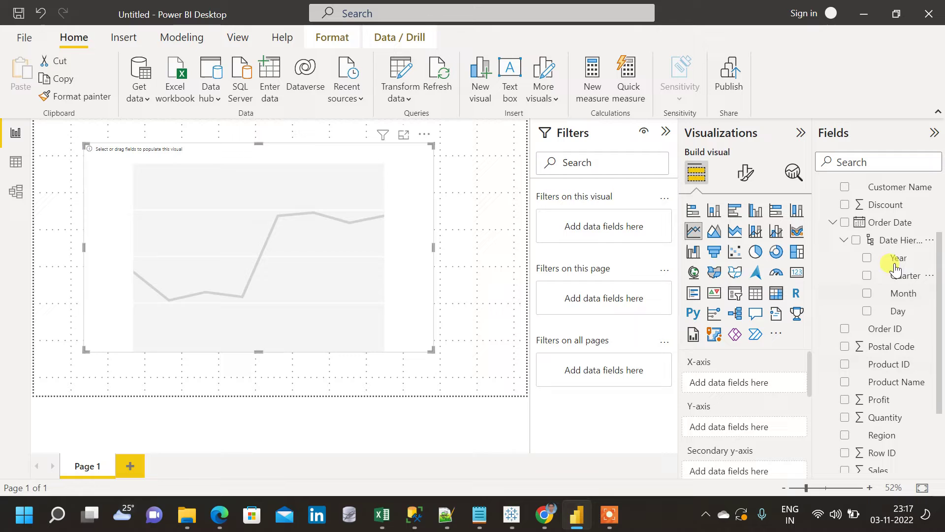
{"action": "left_click", "coordinate": [844, 241]}
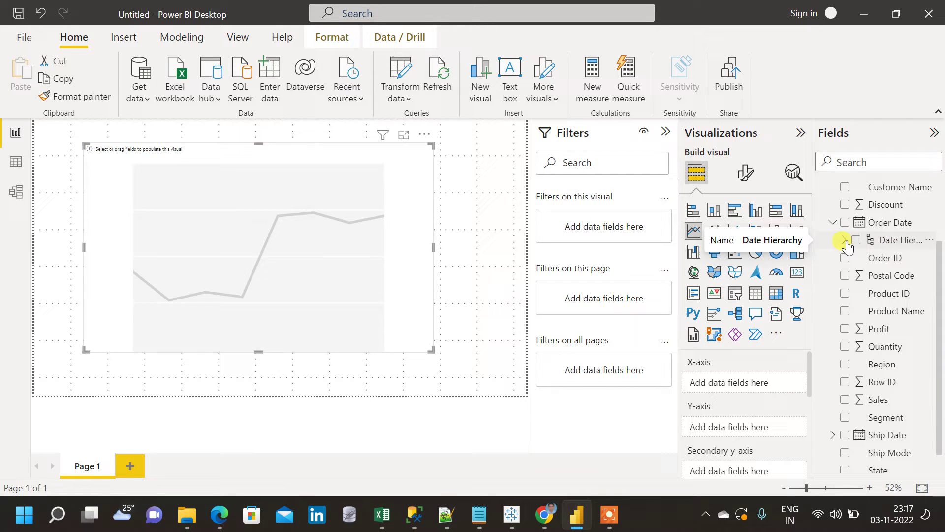
{"action": "left_click", "coordinate": [844, 240]}
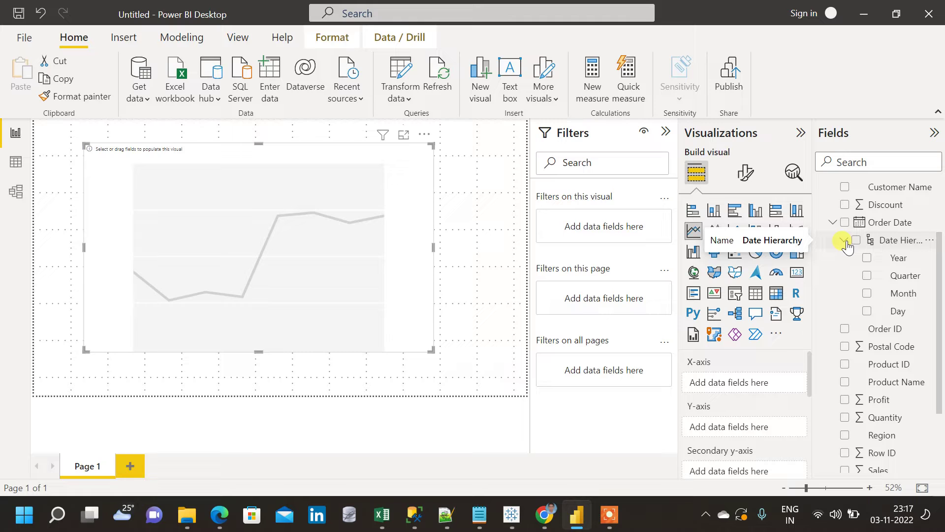
{"action": "left_click", "coordinate": [844, 241]}
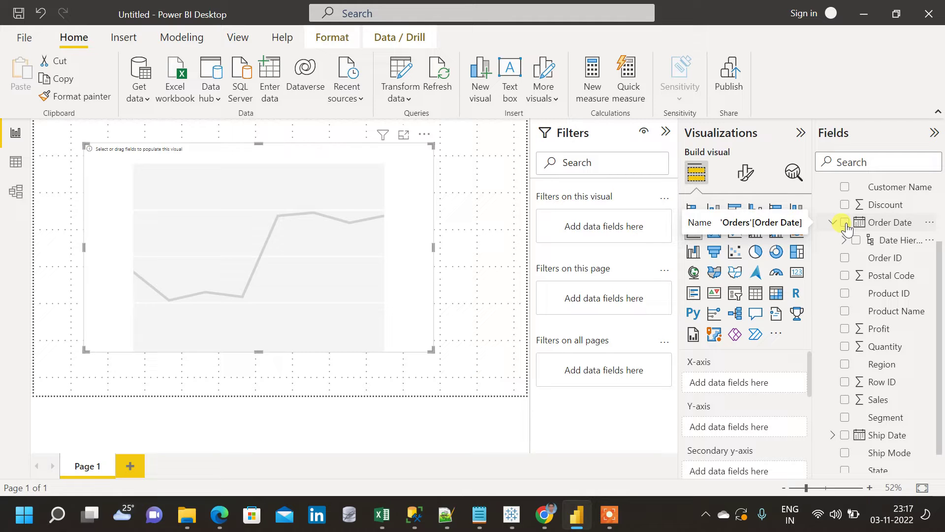
{"action": "left_click_drag", "start_coordinate": [890, 225], "coordinate": [768, 390]}
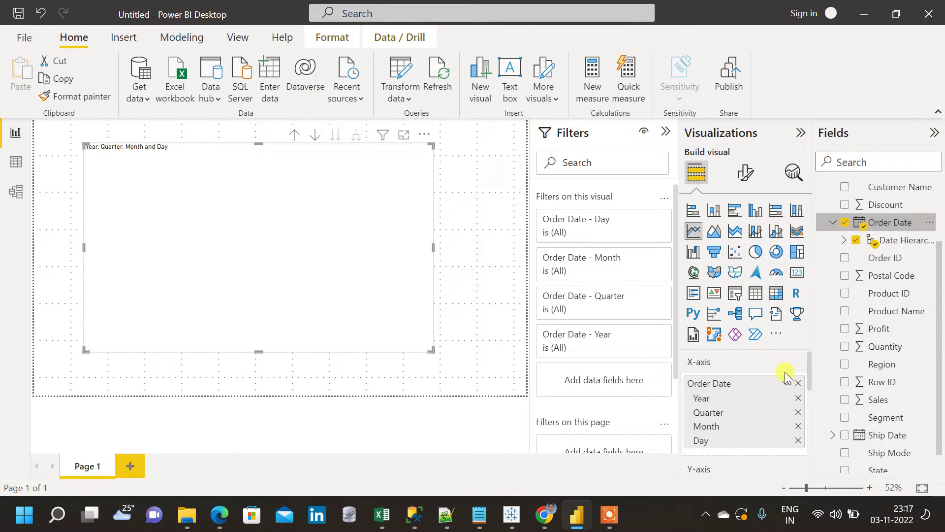
{"action": "left_click_drag", "start_coordinate": [811, 361], "coordinate": [811, 389]}
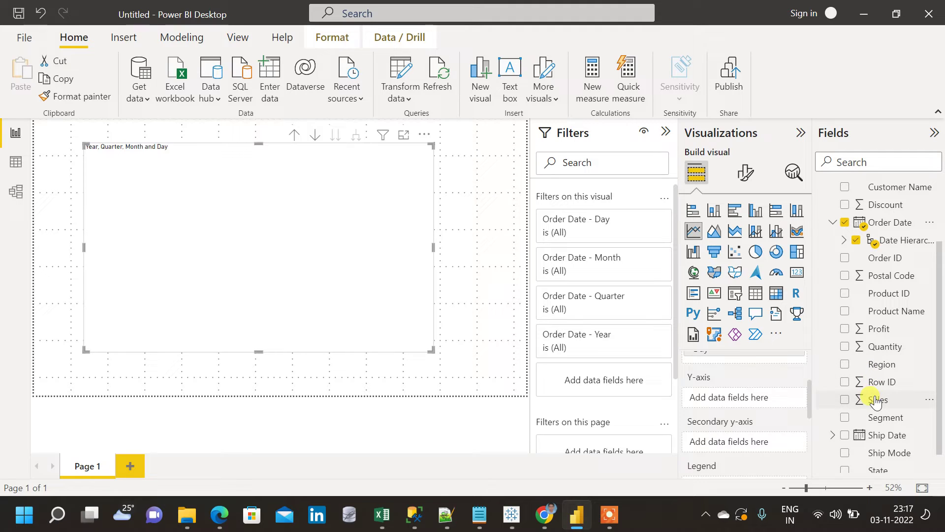
{"action": "left_click_drag", "start_coordinate": [875, 401], "coordinate": [738, 395]}
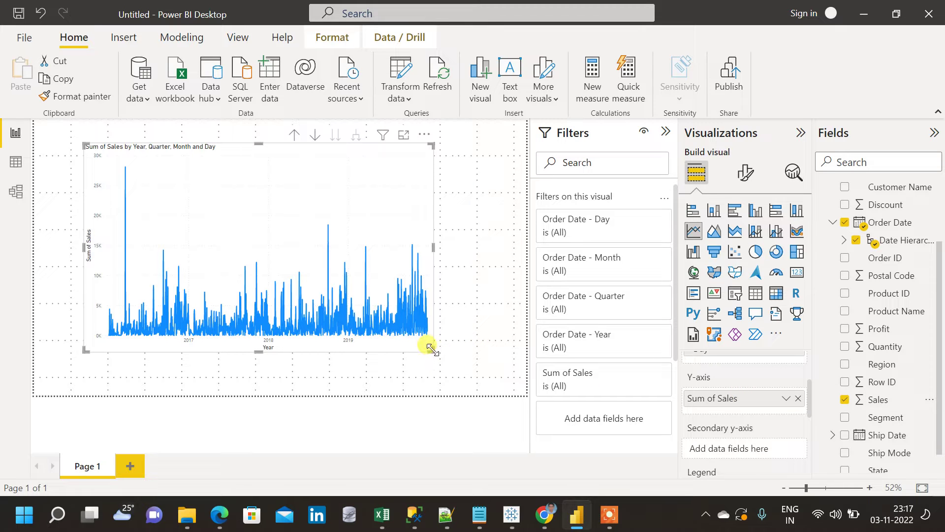
{"action": "left_click_drag", "start_coordinate": [430, 349], "coordinate": [490, 361]}
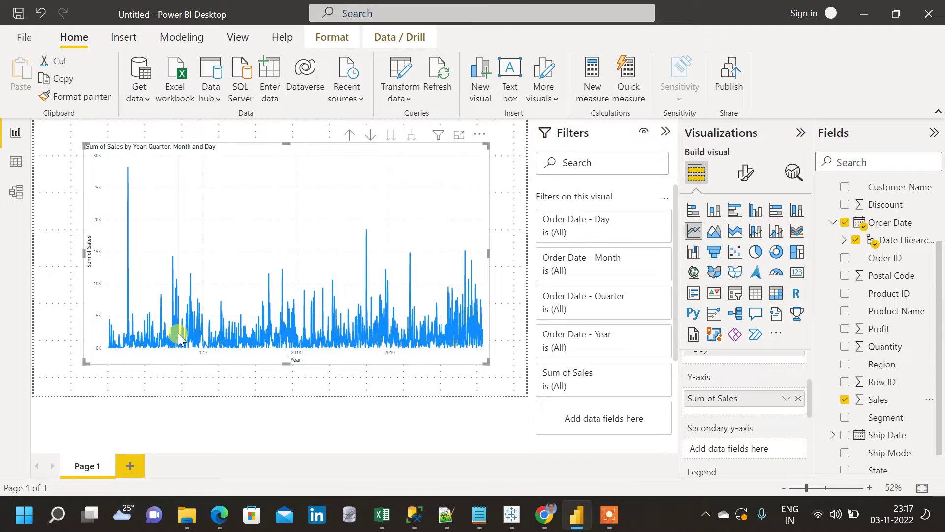
{"action": "mouse_move", "coordinate": [179, 338]}
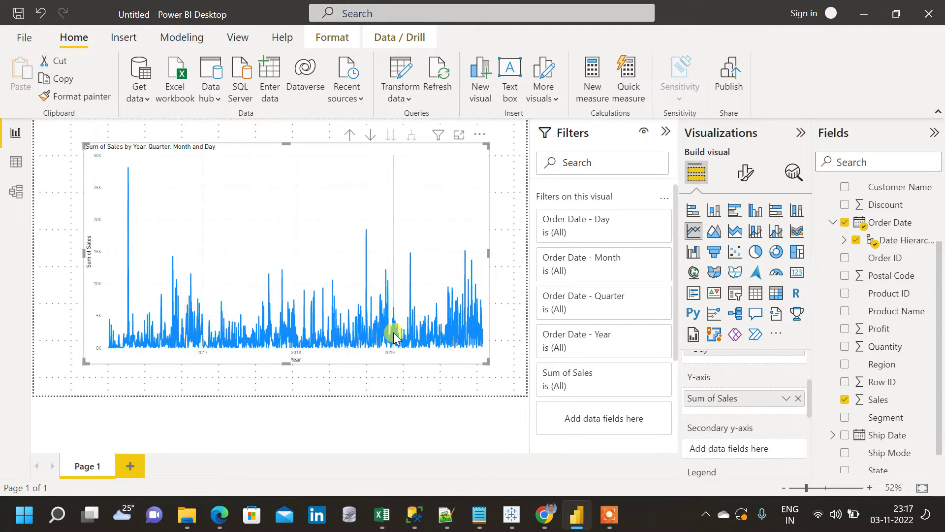
{"action": "mouse_move", "coordinate": [388, 347]}
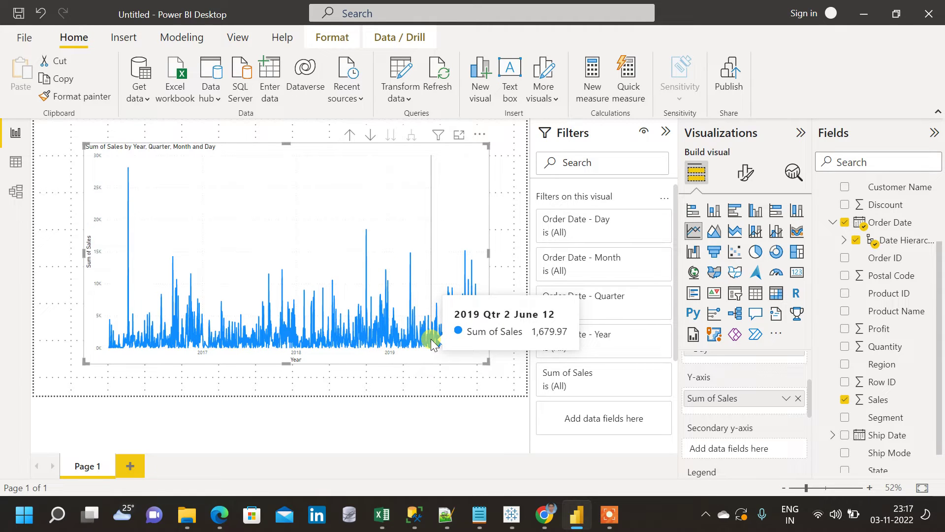
{"action": "mouse_move", "coordinate": [432, 343]}
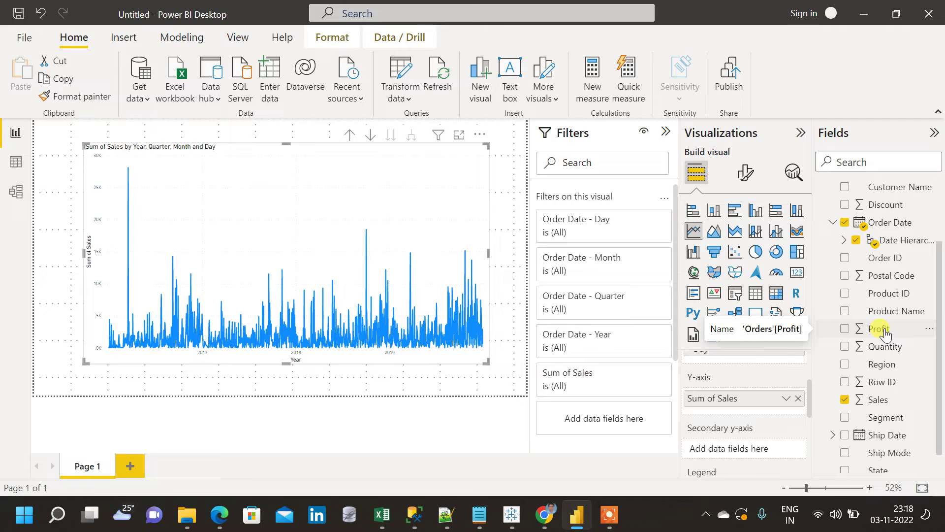
Step: Drop Profit into the Y-axis under Sum of Sales to plot a second line
{"action": "left_click_drag", "start_coordinate": [884, 333], "coordinate": [751, 400]}
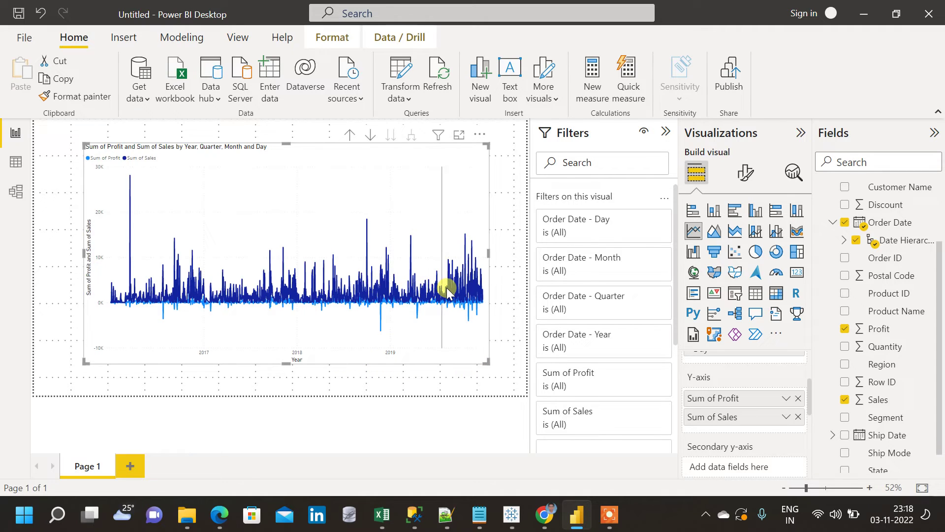
{"action": "mouse_move", "coordinate": [448, 292]}
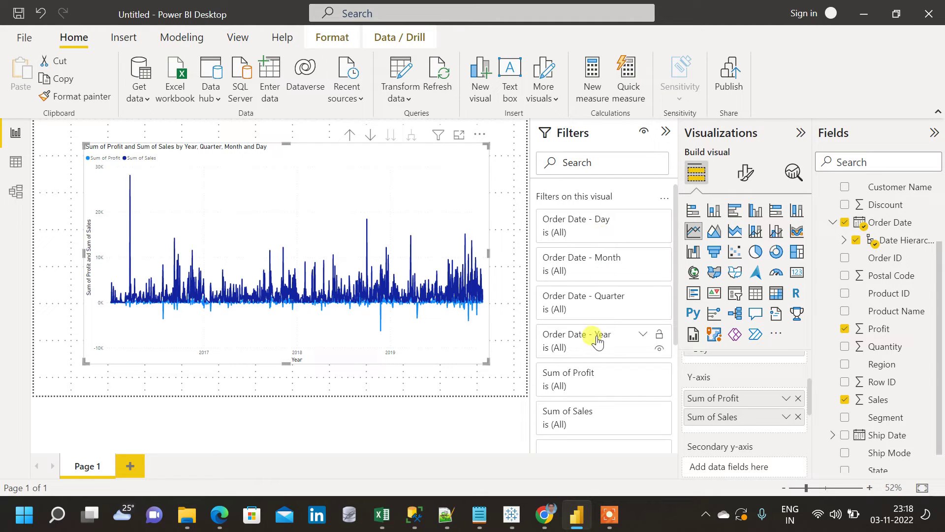
Step: Set the Order Date - Year filter to basic filtering with only 2019 selected
{"action": "left_click", "coordinate": [643, 335]}
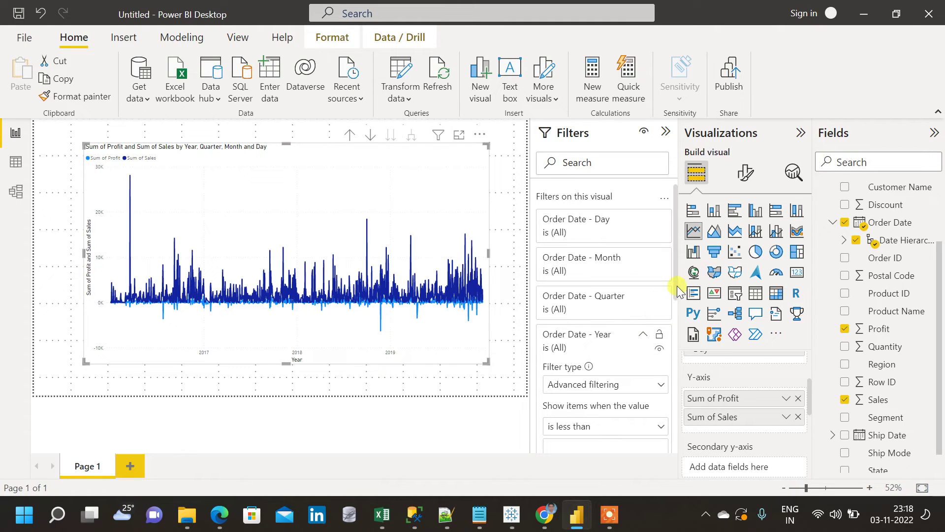
{"action": "left_click_drag", "start_coordinate": [675, 285], "coordinate": [682, 337]}
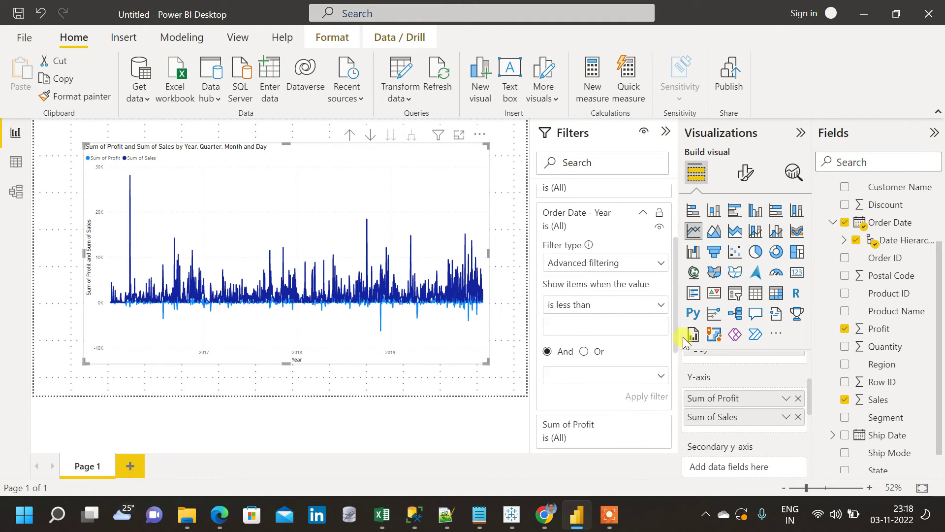
{"action": "left_click", "coordinate": [661, 263]}
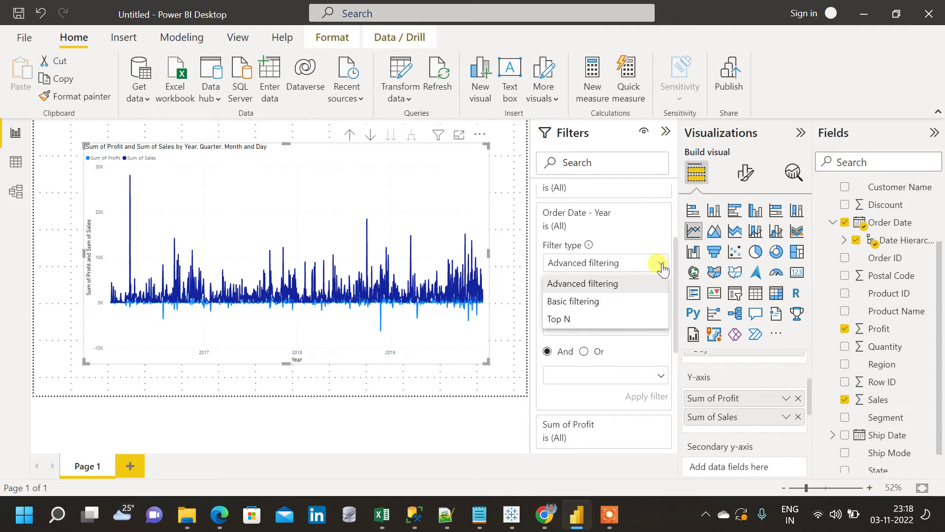
{"action": "left_click", "coordinate": [662, 263]}
{"action": "left_click", "coordinate": [654, 306]}
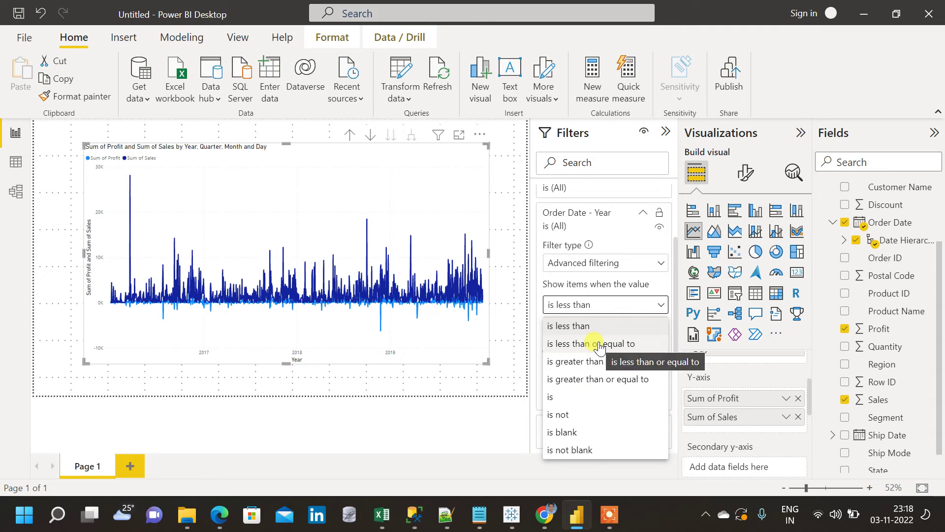
{"action": "left_click", "coordinate": [658, 268]}
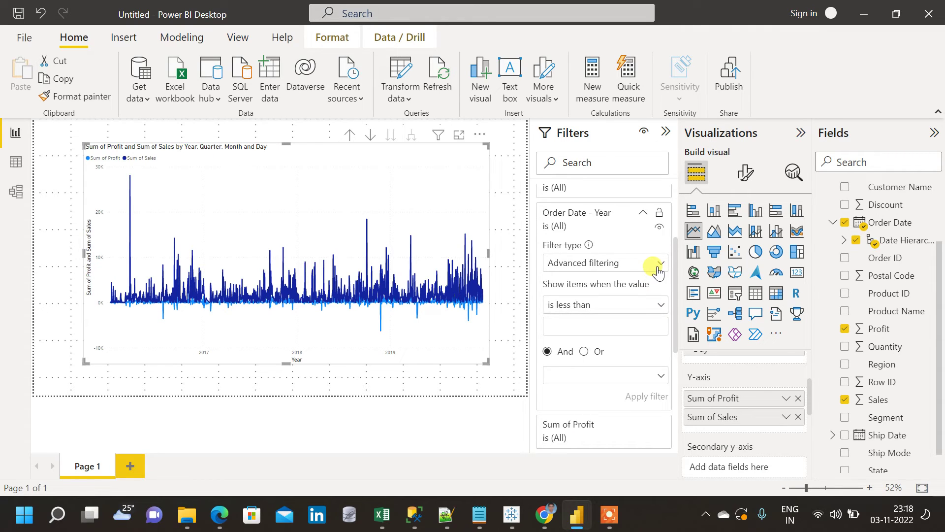
{"action": "left_click", "coordinate": [658, 266]}
{"action": "left_click", "coordinate": [586, 302]}
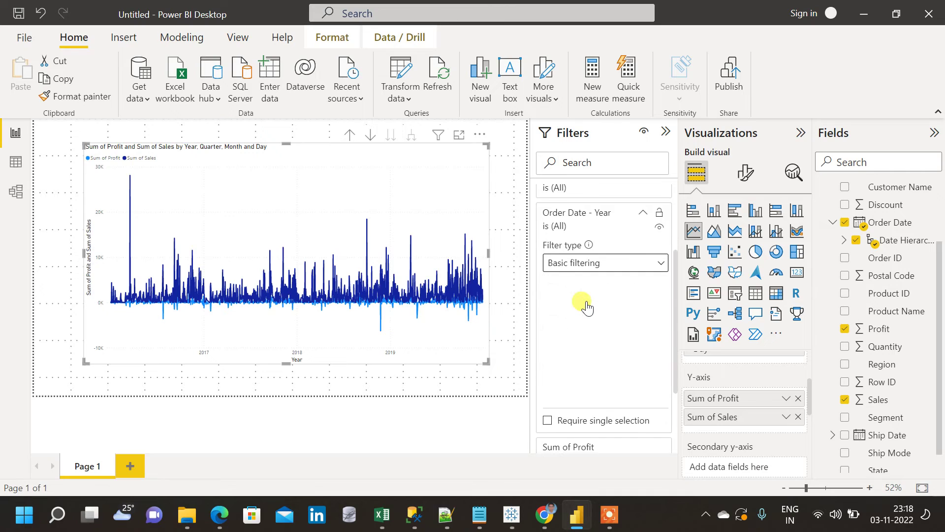
{"action": "left_click", "coordinate": [553, 346]}
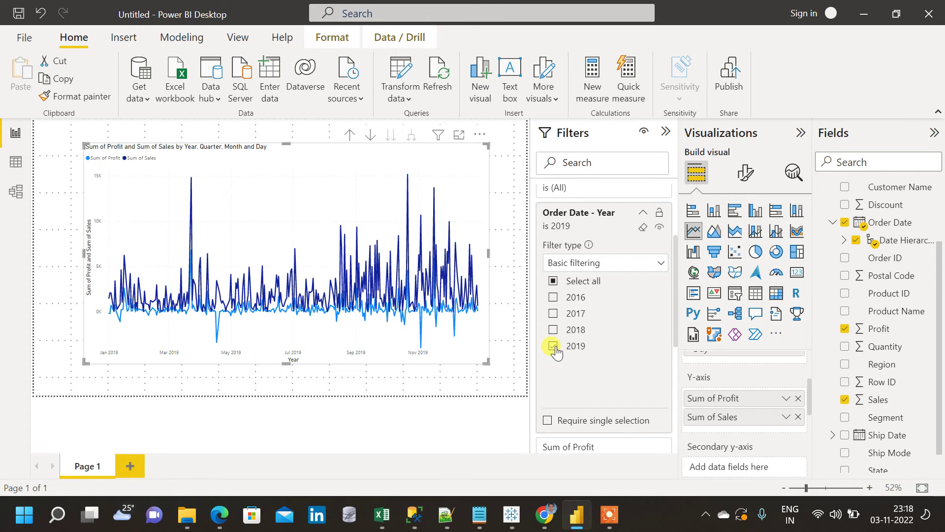
{"action": "left_click", "coordinate": [642, 213]}
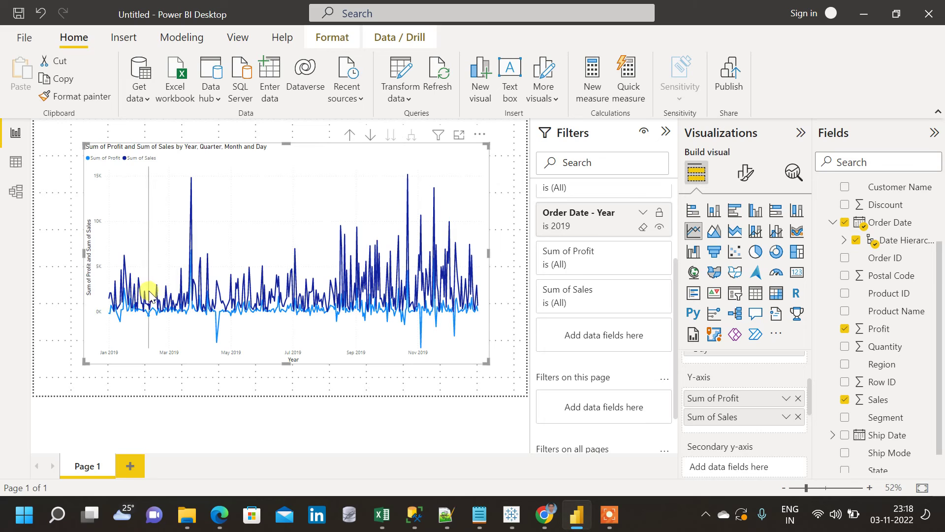
{"action": "mouse_move", "coordinate": [177, 299]}
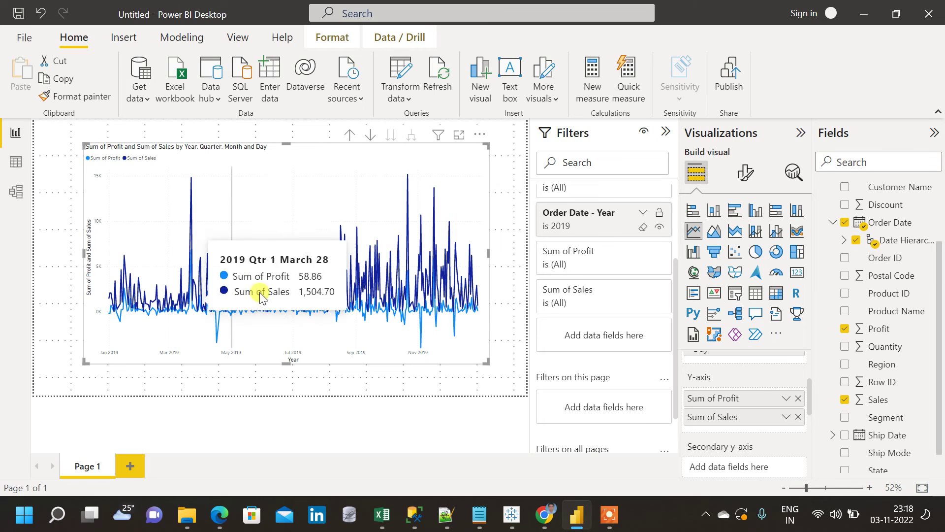
{"action": "left_click", "coordinate": [504, 303]}
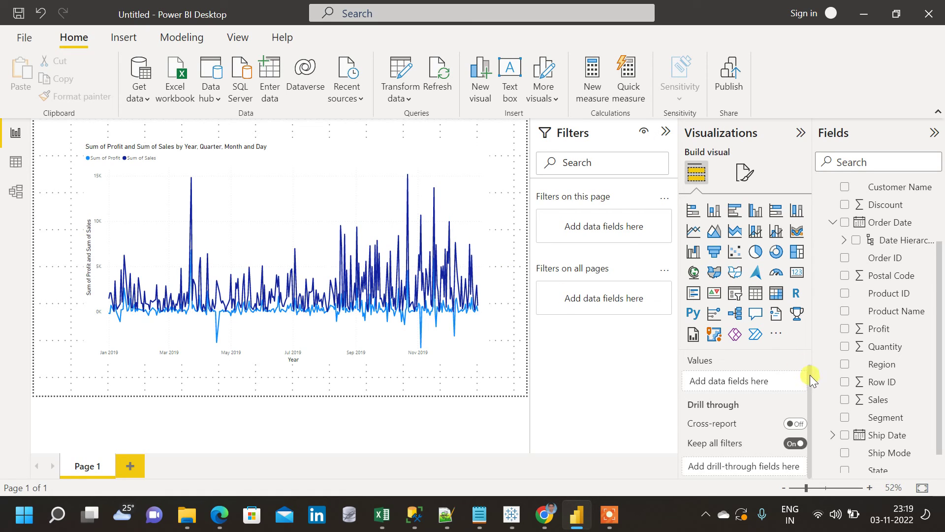
{"action": "left_click", "coordinate": [471, 338]}
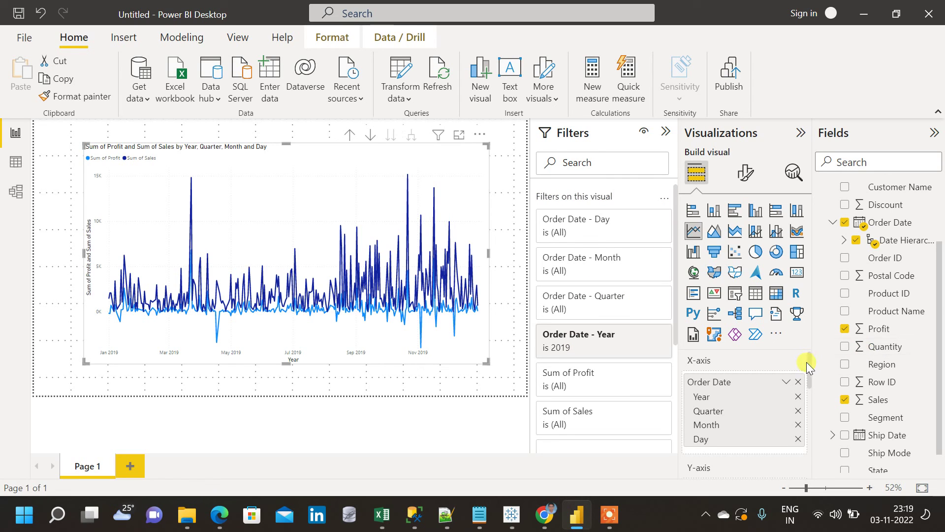